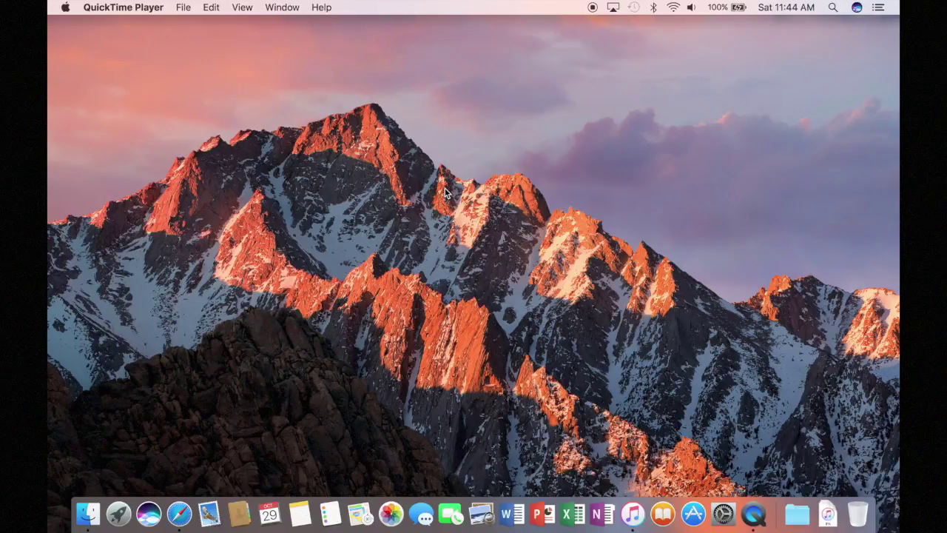
Check the Mac's model, processor, memory and macOS version in the About This Mac overview.
{"action": "left_click", "coordinate": [66, 8]}
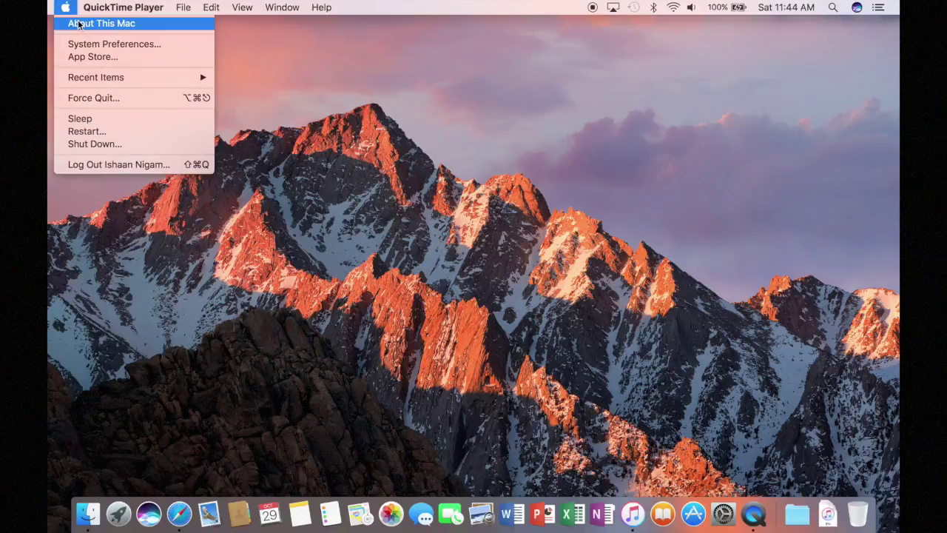
{"action": "left_click", "coordinate": [79, 24]}
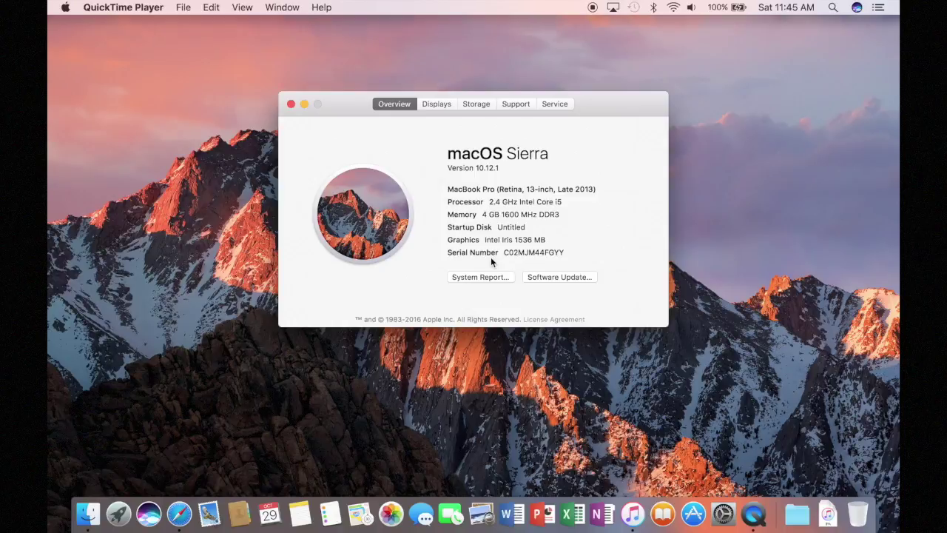
{"action": "left_click", "coordinate": [292, 104]}
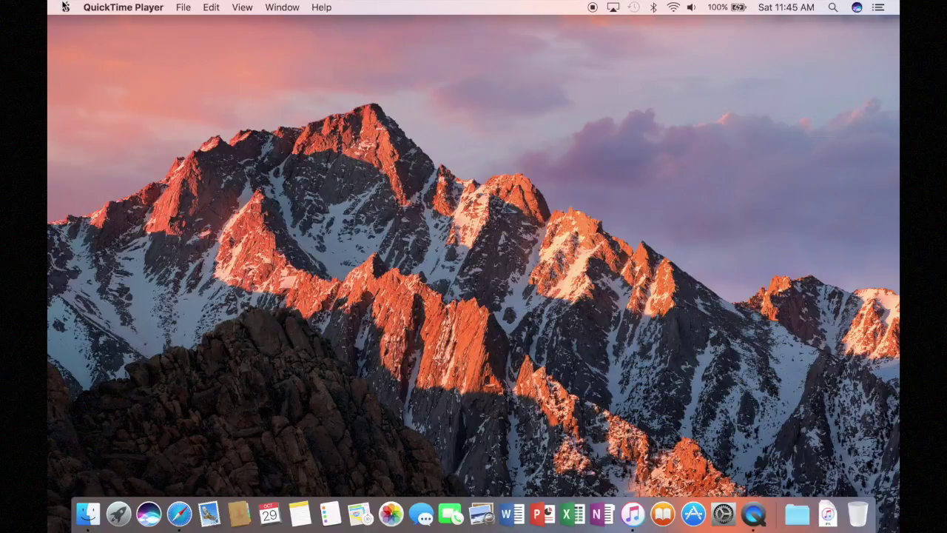
{"action": "left_click", "coordinate": [64, 6]}
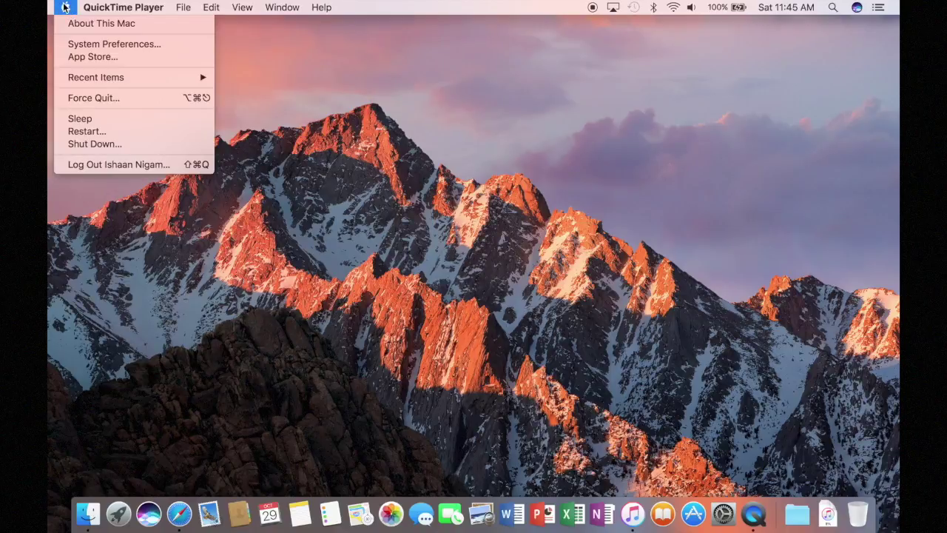
{"action": "left_click", "coordinate": [75, 26]}
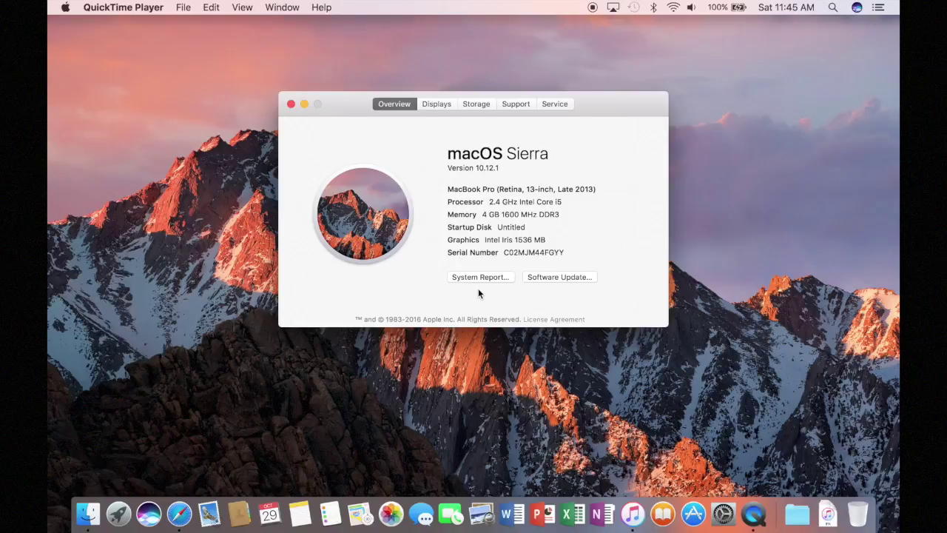
{"action": "left_click", "coordinate": [291, 105]}
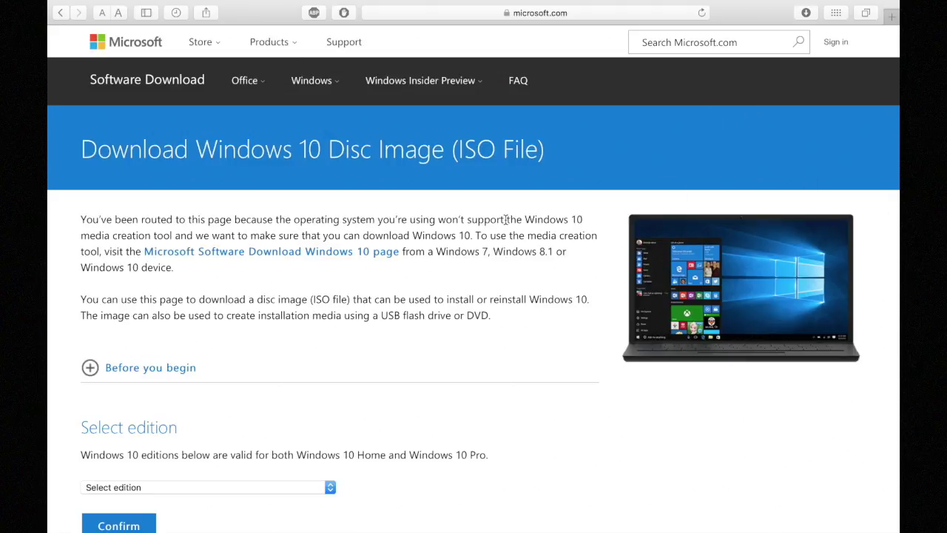
Choose Windows 10 as the edition on Microsoft's disc image download page and confirm it.
{"action": "scroll", "coordinate": [390, 433], "scroll_direction": "down", "scroll_amount": 5}
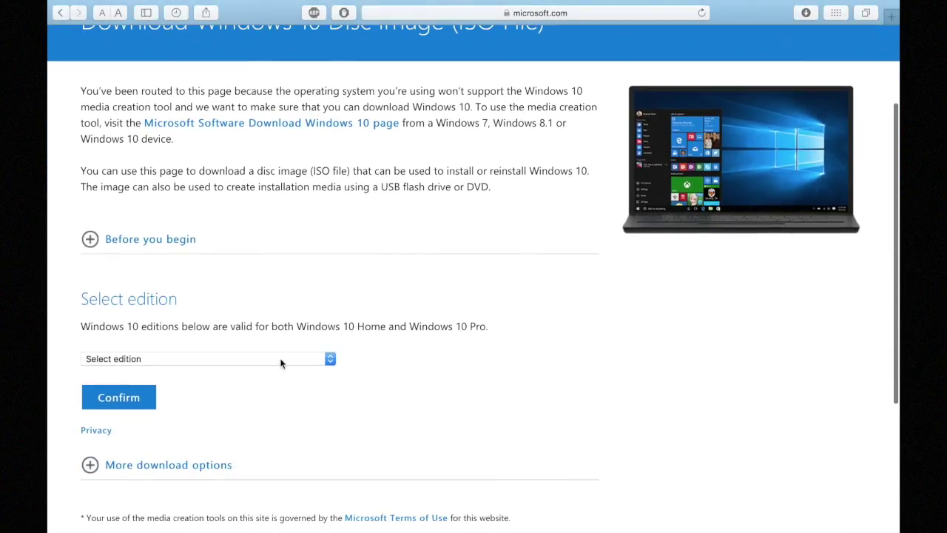
{"action": "left_click", "coordinate": [280, 363]}
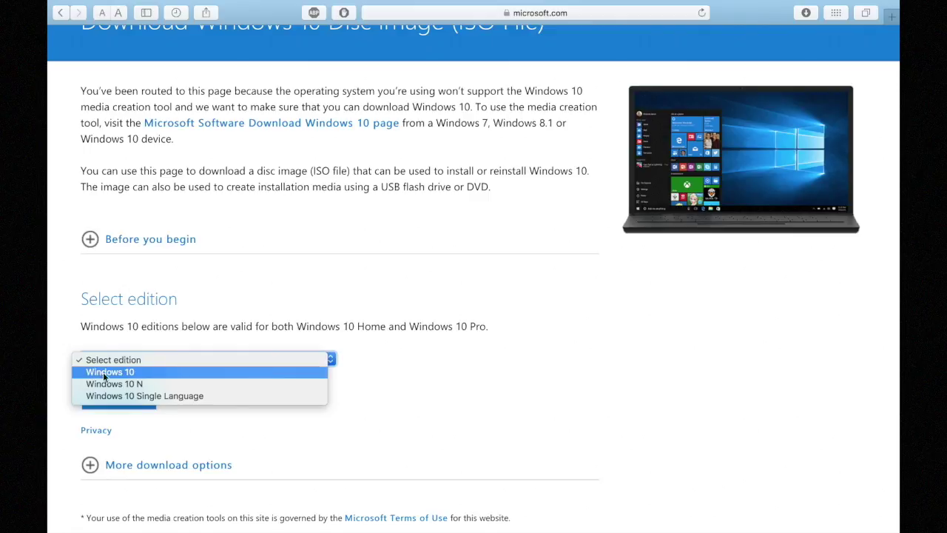
{"action": "left_click", "coordinate": [146, 372]}
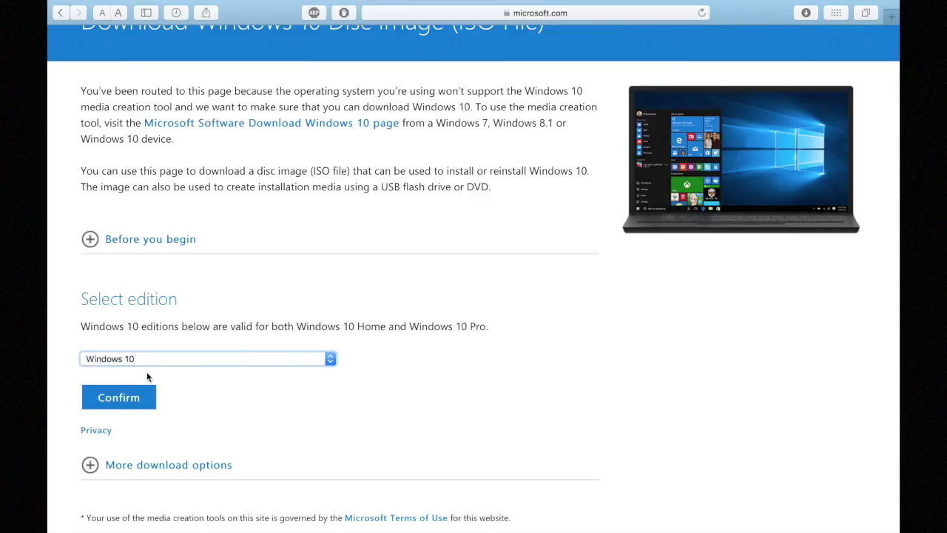
{"action": "left_click", "coordinate": [147, 401]}
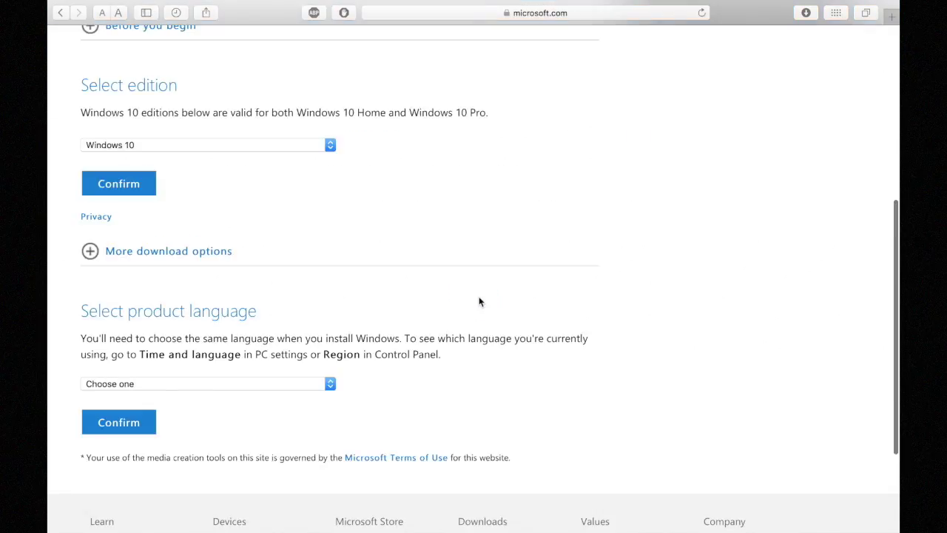
Choose English as the product language and confirm it to get the Windows 10 download links.
{"action": "scroll", "coordinate": [244, 354], "scroll_direction": "down", "scroll_amount": 1}
{"action": "left_click", "coordinate": [250, 366]}
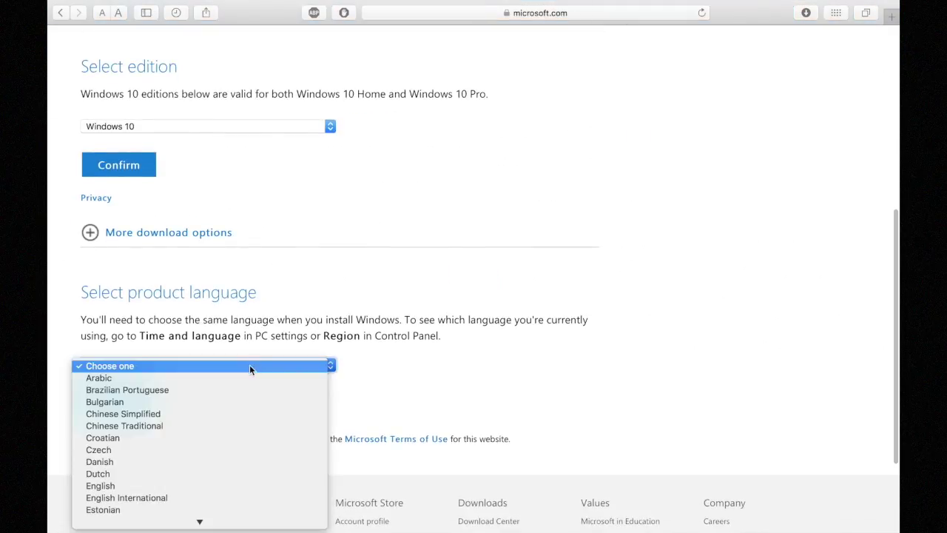
{"action": "left_click", "coordinate": [134, 486]}
{"action": "left_click", "coordinate": [151, 409]}
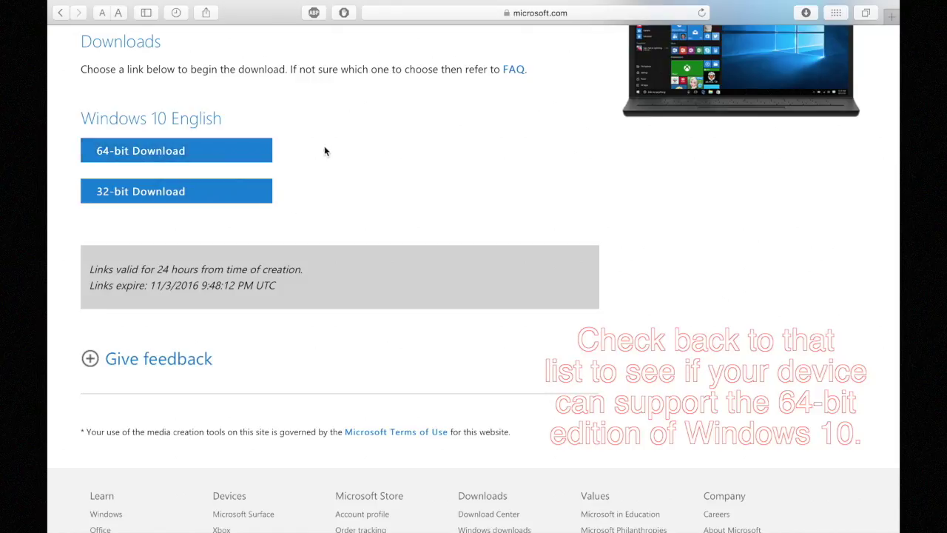
{"action": "scroll", "coordinate": [410, 148], "scroll_direction": "up", "scroll_amount": 2}
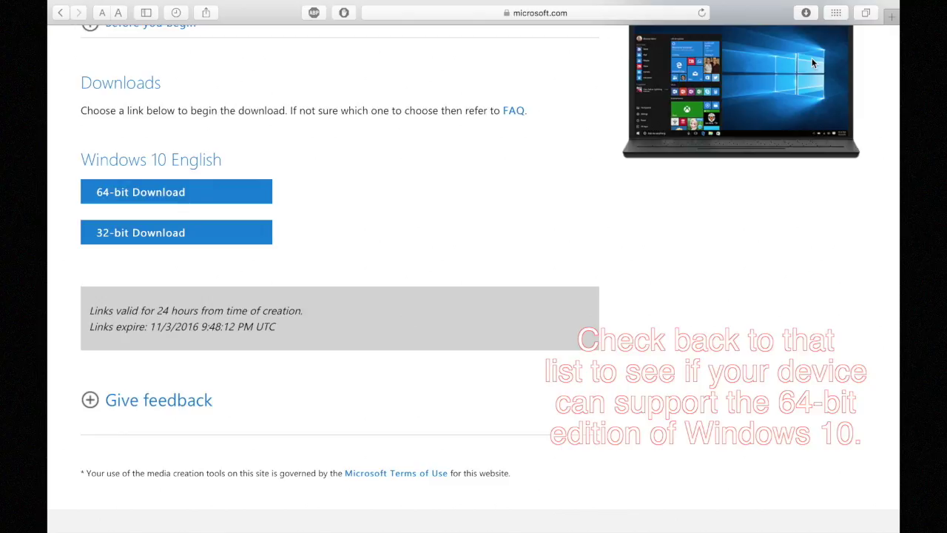
{"action": "scroll", "coordinate": [812, 59], "scroll_direction": "up", "scroll_amount": 3}
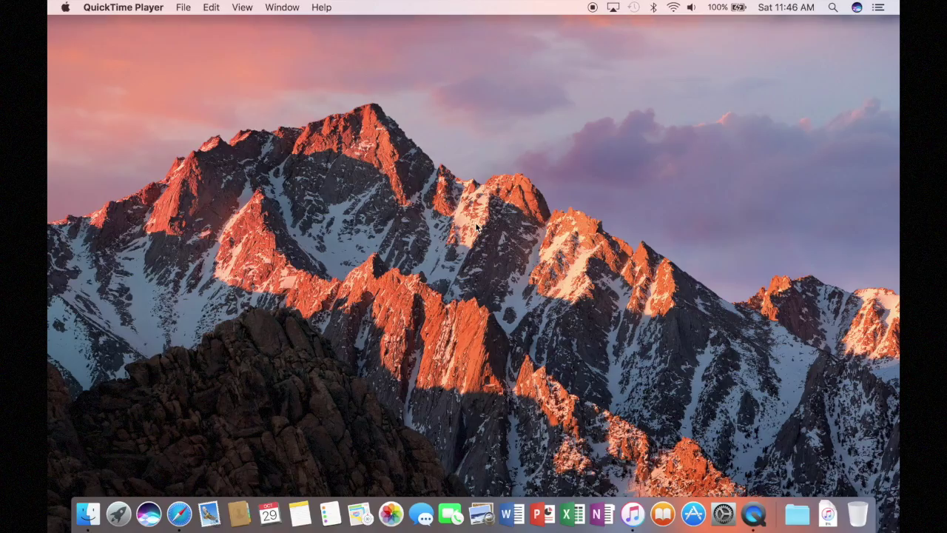
Open Boot Camp Assistant and proceed with the tasks for creating a Windows 10 install disk and installing Windows 10.
{"action": "key", "text": "F4"}
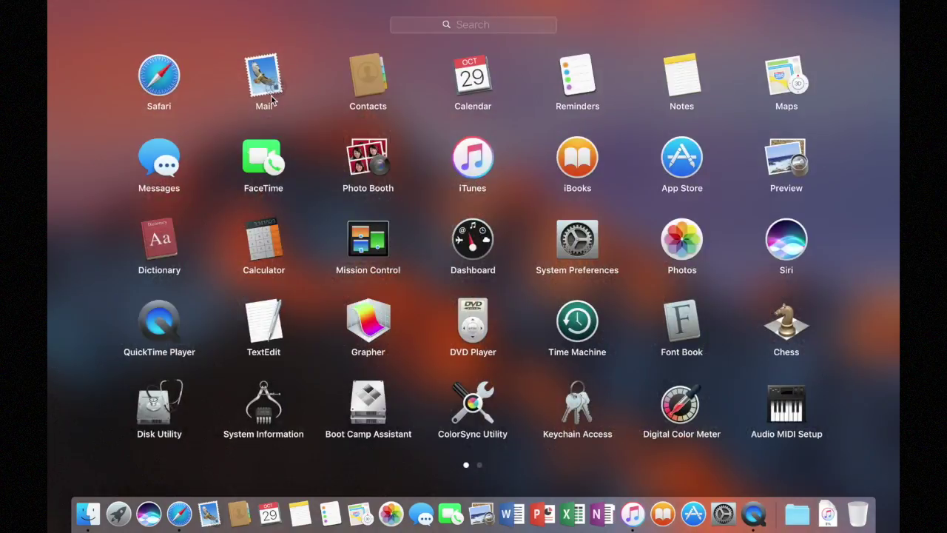
{"action": "left_click", "coordinate": [365, 402]}
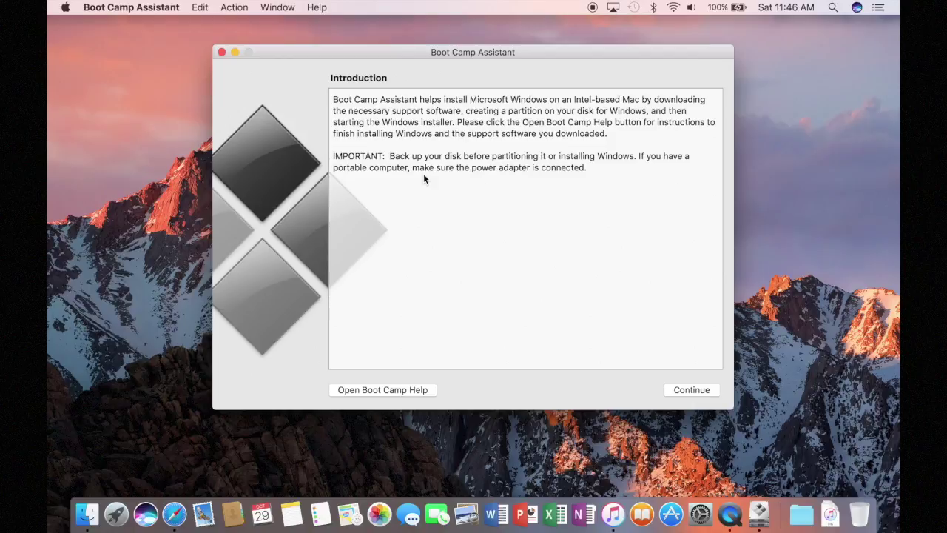
{"action": "left_click", "coordinate": [675, 390]}
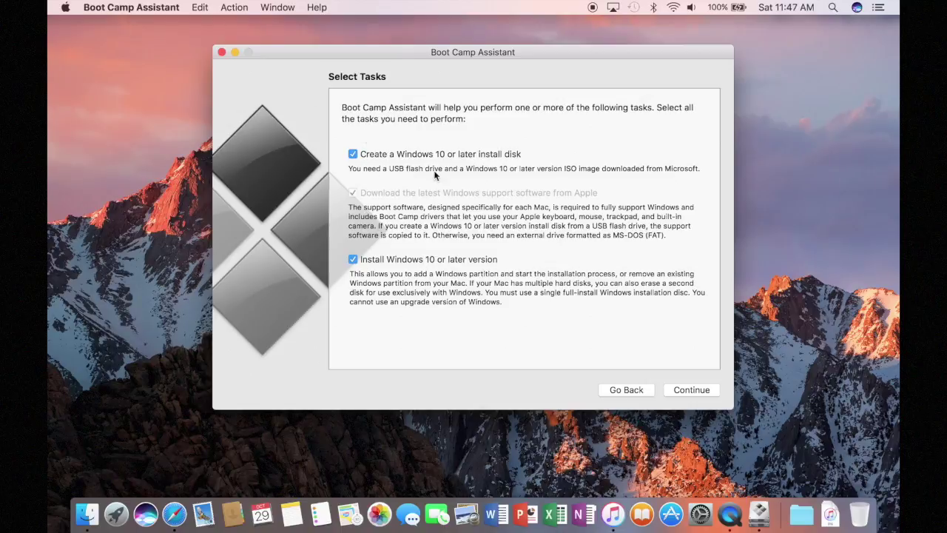
{"action": "left_click", "coordinate": [689, 390]}
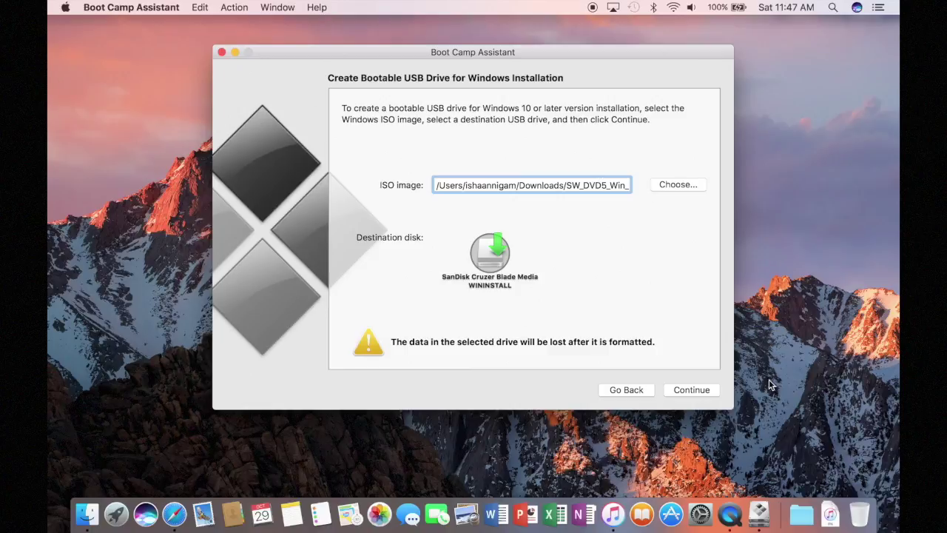
Look through the Downloads folder for the Windows ISO file.
{"action": "left_click", "coordinate": [830, 514]}
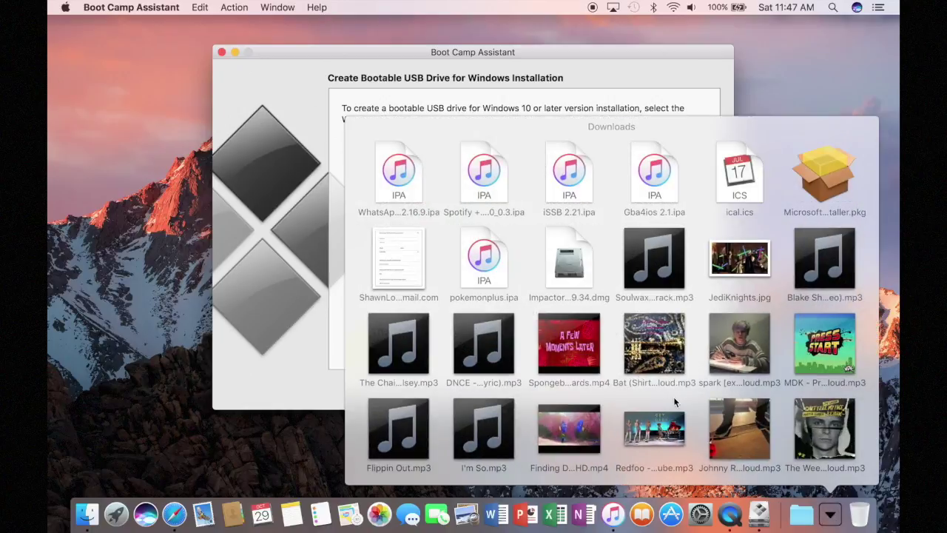
{"action": "scroll", "coordinate": [644, 352], "scroll_direction": "down", "scroll_amount": 5}
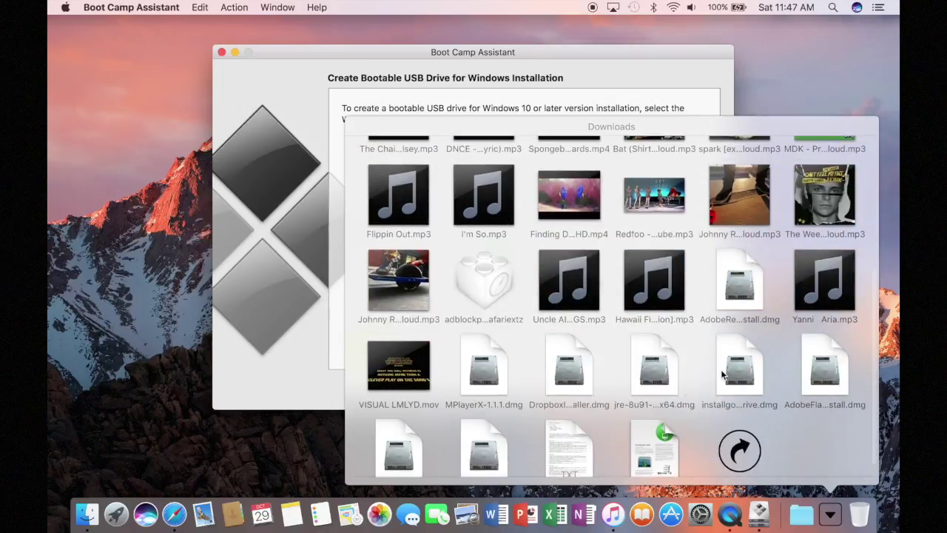
{"action": "scroll", "coordinate": [577, 384], "scroll_direction": "down", "scroll_amount": 2}
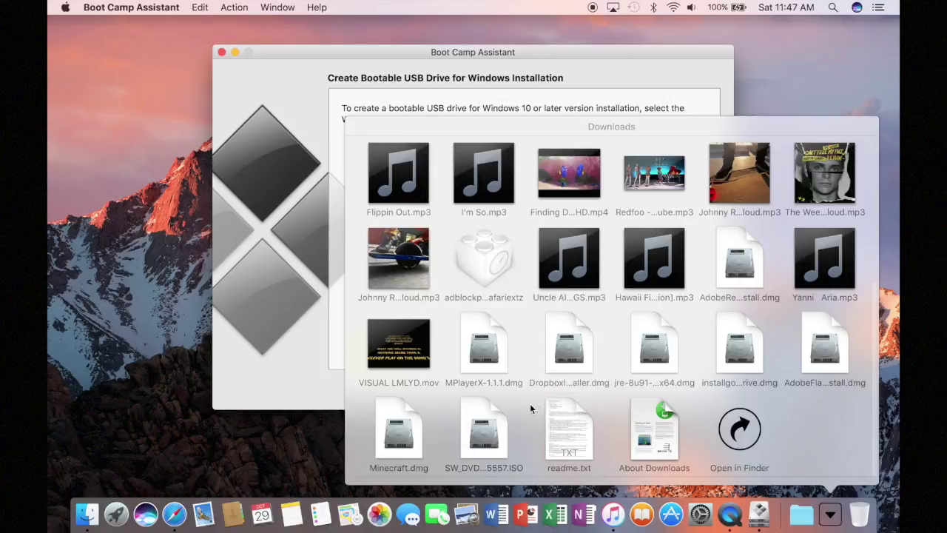
{"action": "left_click", "coordinate": [803, 50]}
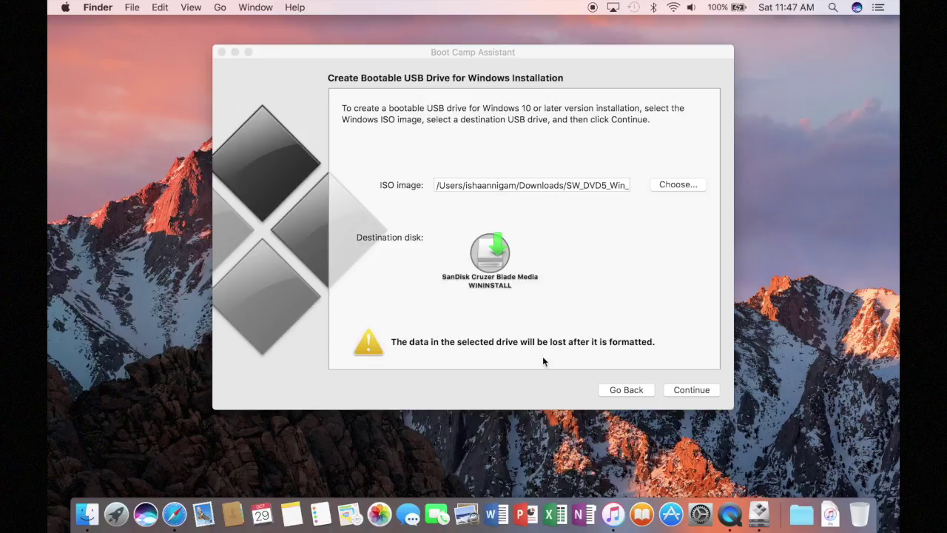
Start creating the bootable Windows USB on the SanDisk Cruzer Blade drive and agree to erase the drive.
{"action": "left_click", "coordinate": [710, 389]}
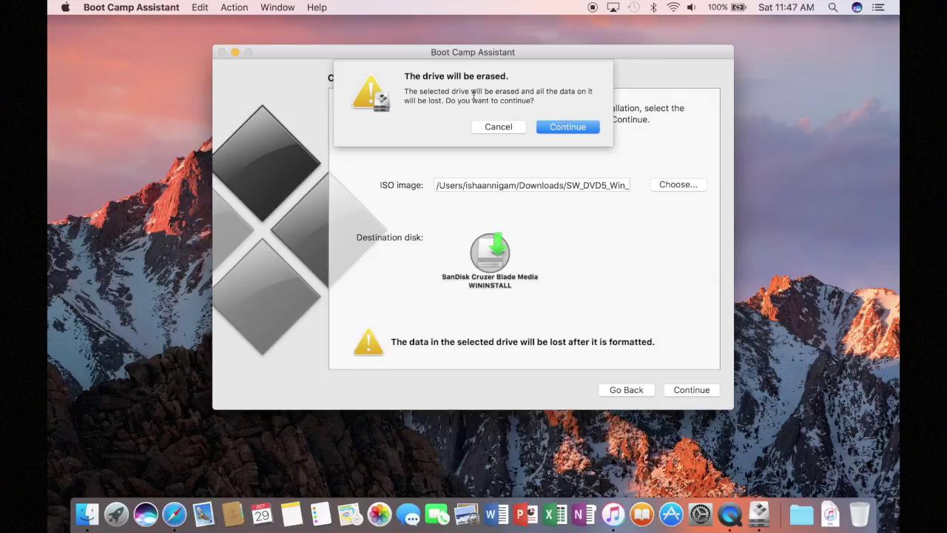
{"action": "left_click", "coordinate": [559, 128]}
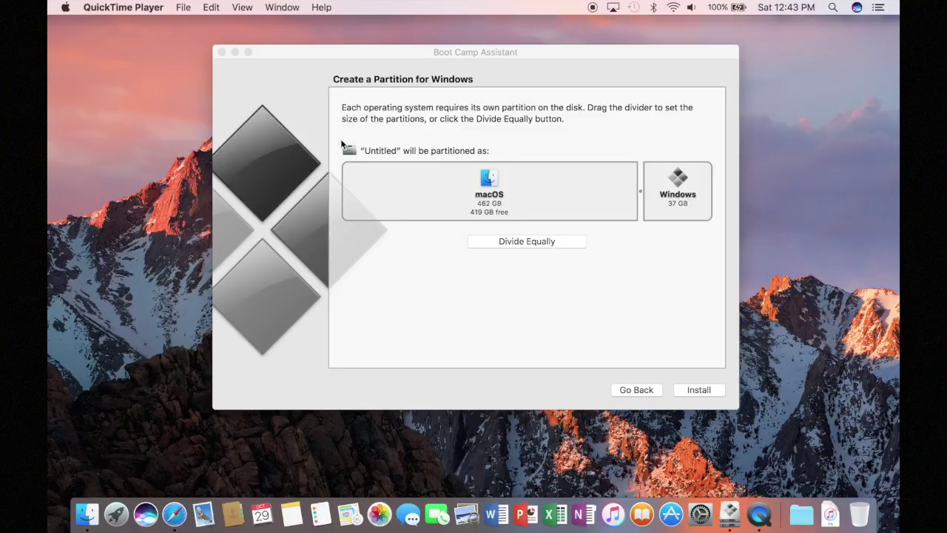
Try a 227 GB Windows partition and an equal split of the disk between macOS and Windows.
{"action": "left_click", "coordinate": [641, 191]}
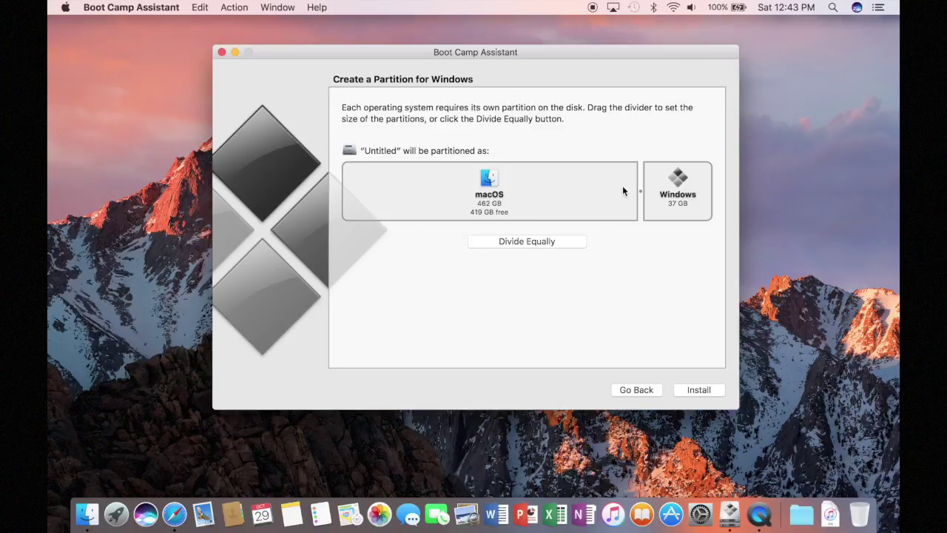
{"action": "left_click_drag", "start_coordinate": [641, 192], "coordinate": [537, 190]}
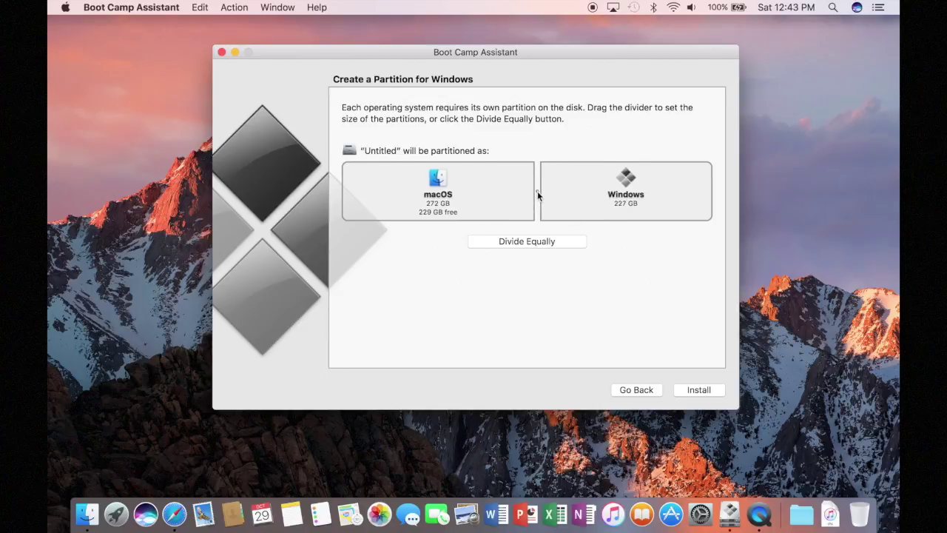
{"action": "left_click", "coordinate": [544, 241]}
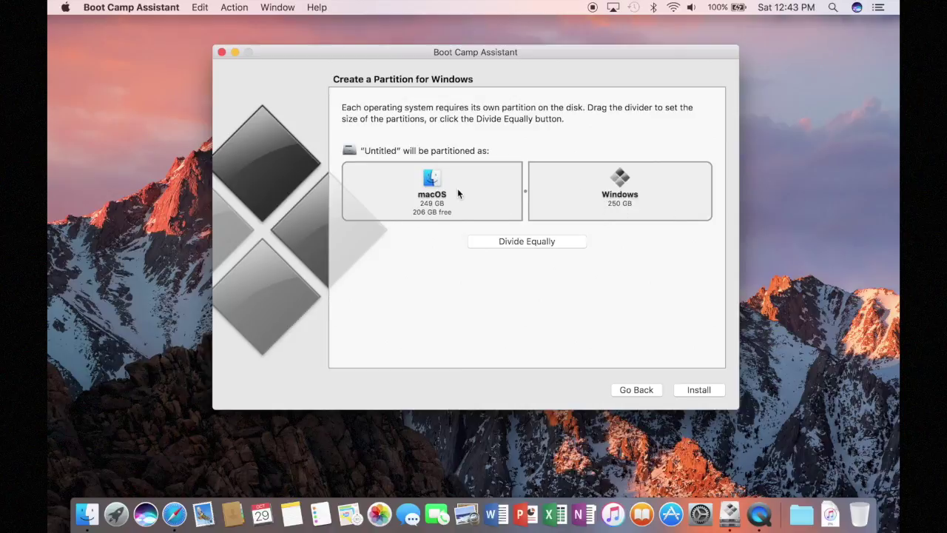
Set the Windows partition to 175 GB and start the installation, authorising it with the account password.
{"action": "left_click_drag", "start_coordinate": [525, 191], "coordinate": [566, 198]}
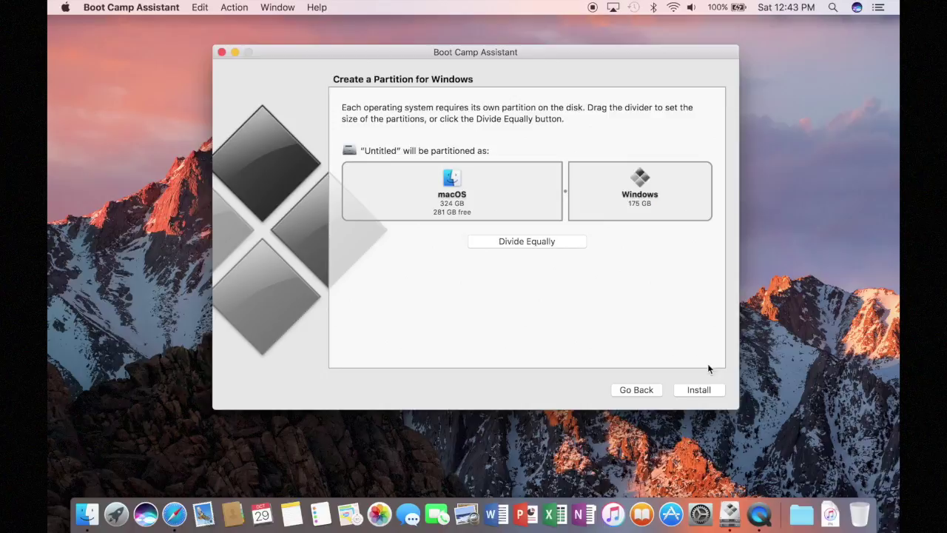
{"action": "left_click", "coordinate": [709, 386]}
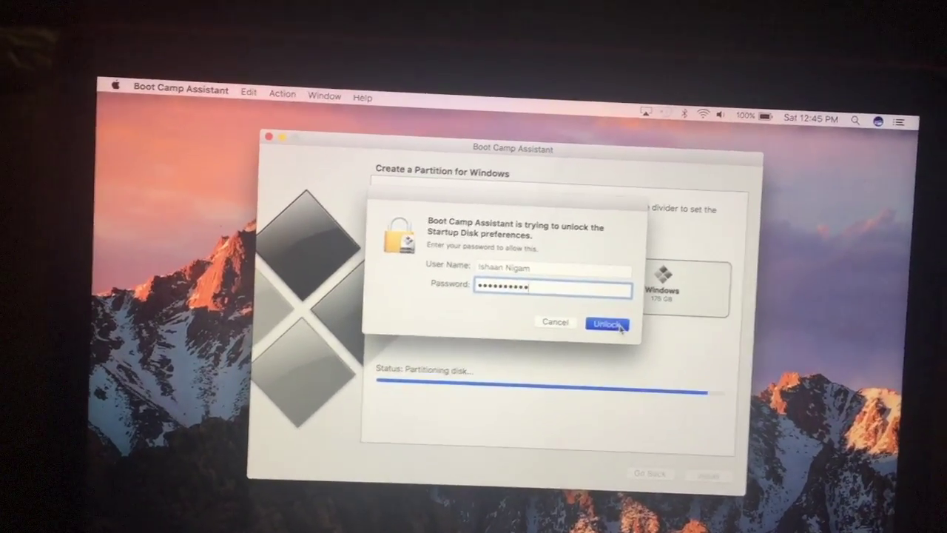
{"action": "left_click", "coordinate": [612, 310]}
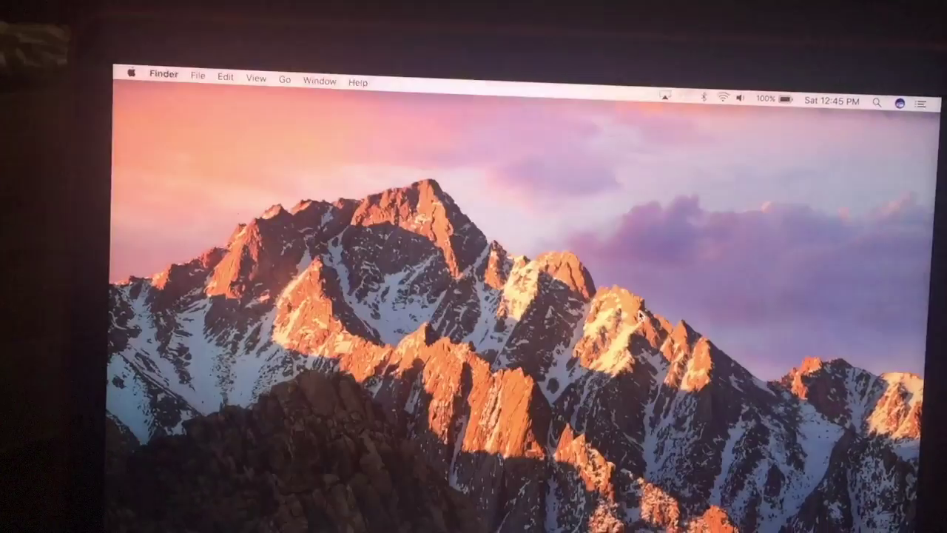